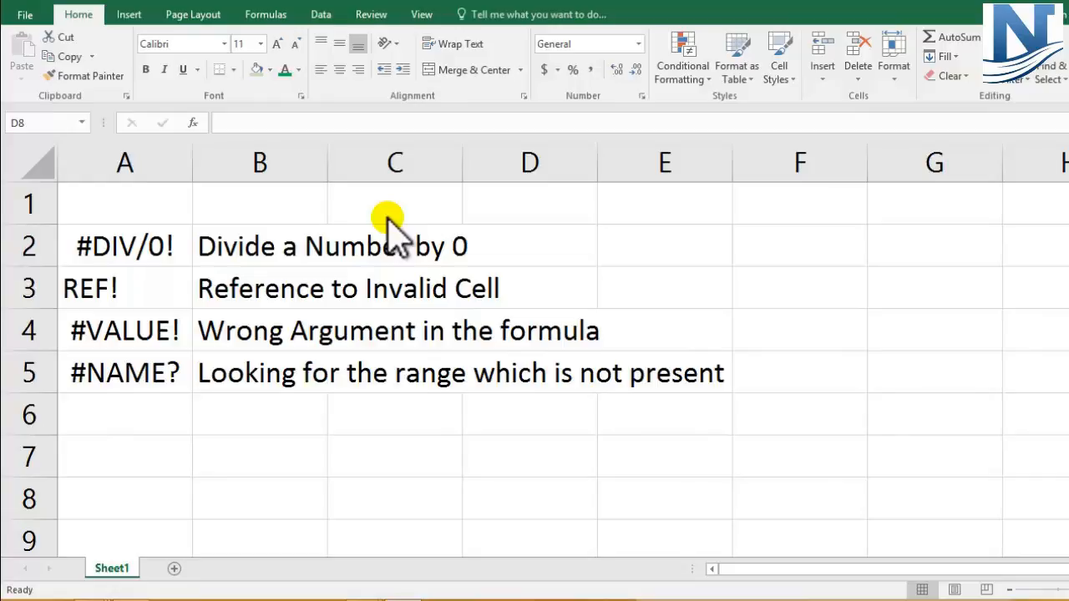
Enter the division-by-zero formula =50/0 in cell F2, in the row describing the #DIV/0! error
click(129, 237)
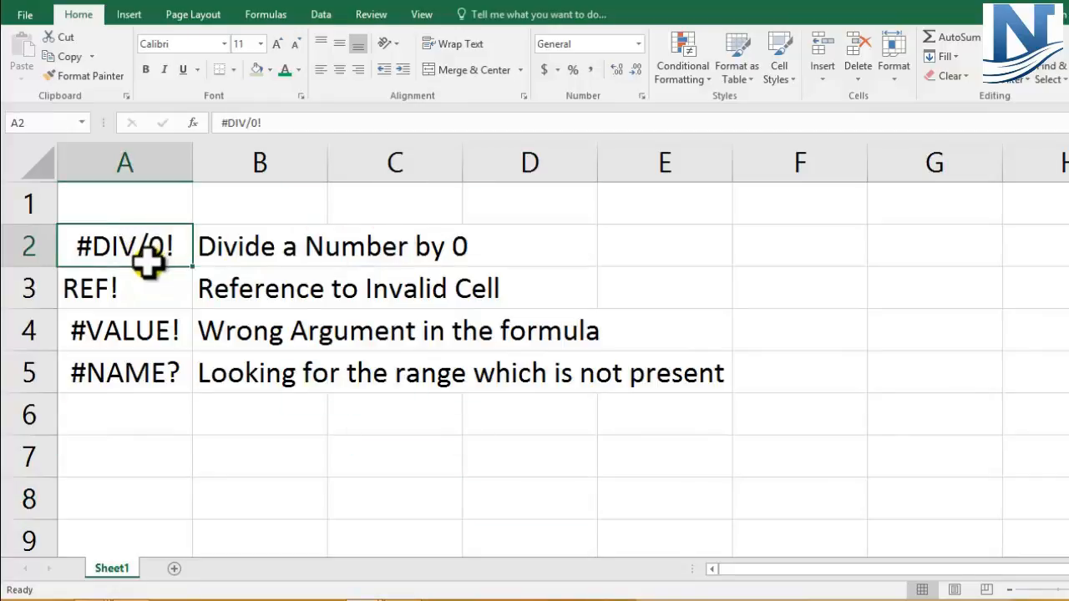
click(25, 243)
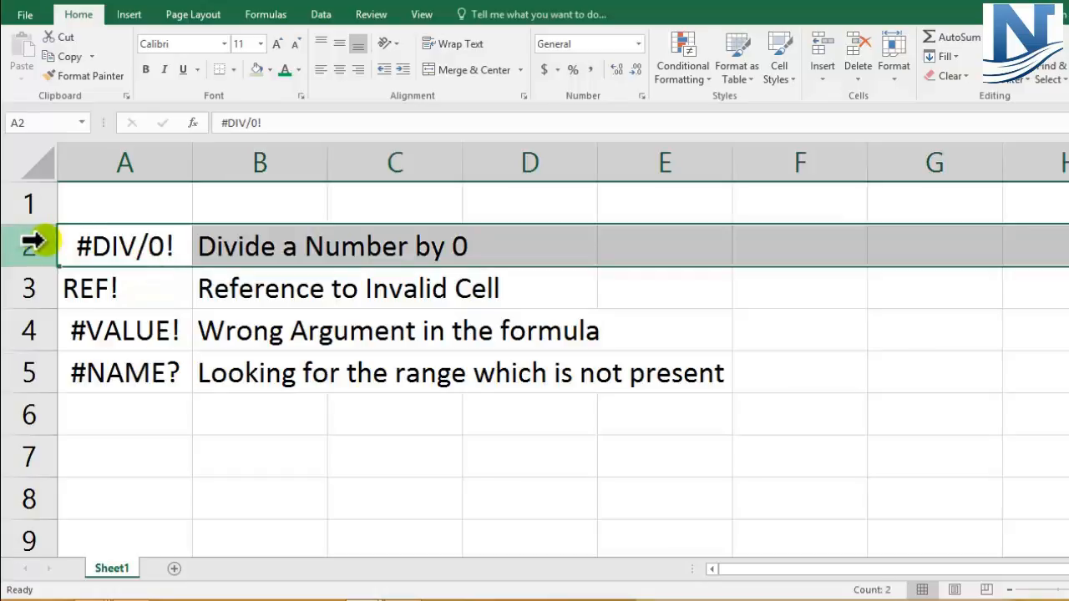
click(804, 244)
double_click(805, 243)
text(=)
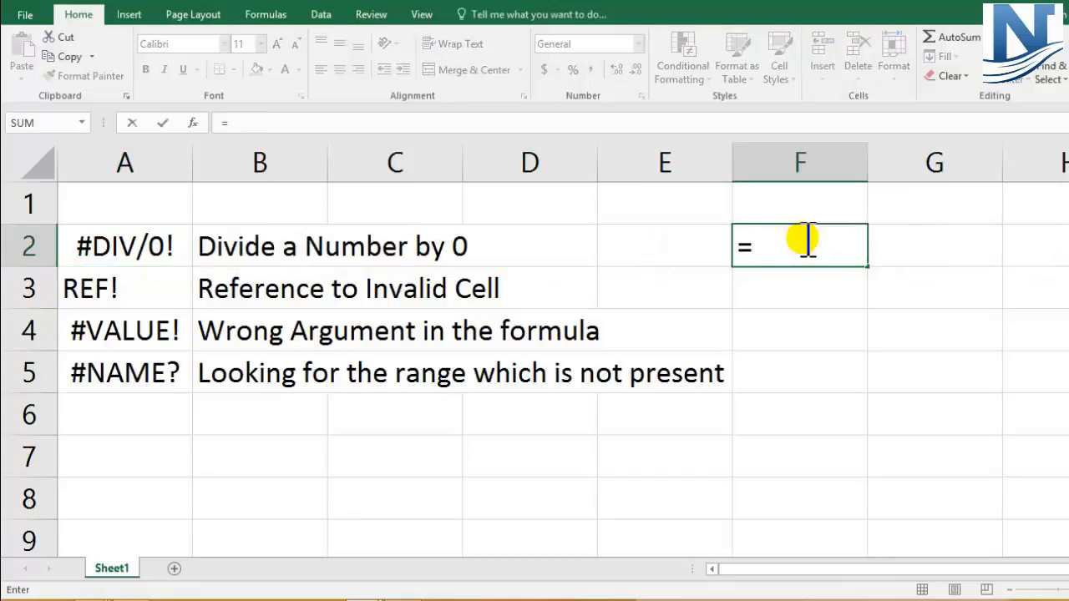
text(50/0)
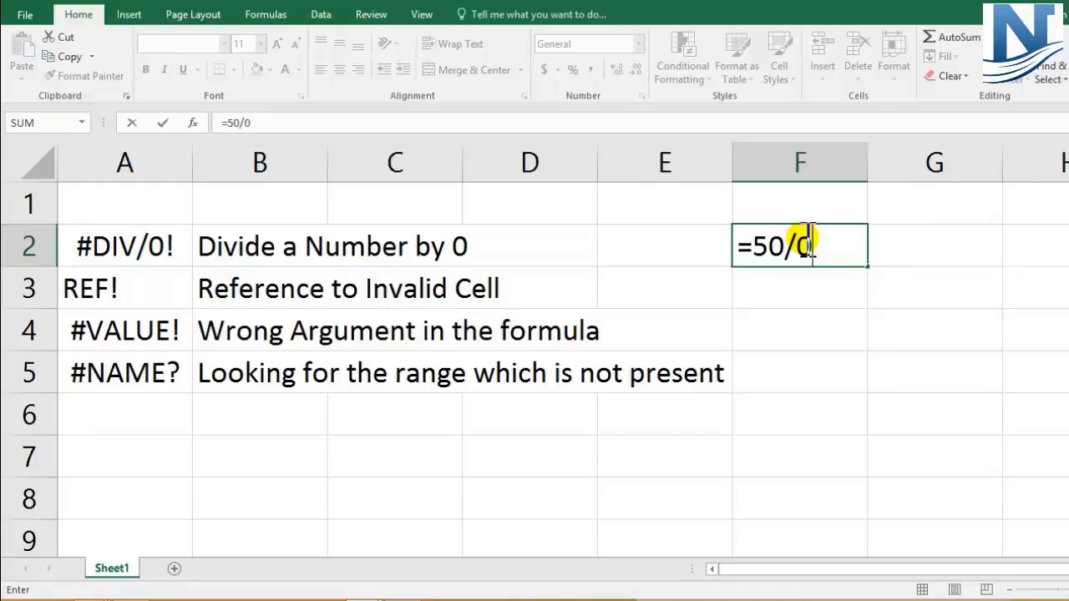
key(Return)
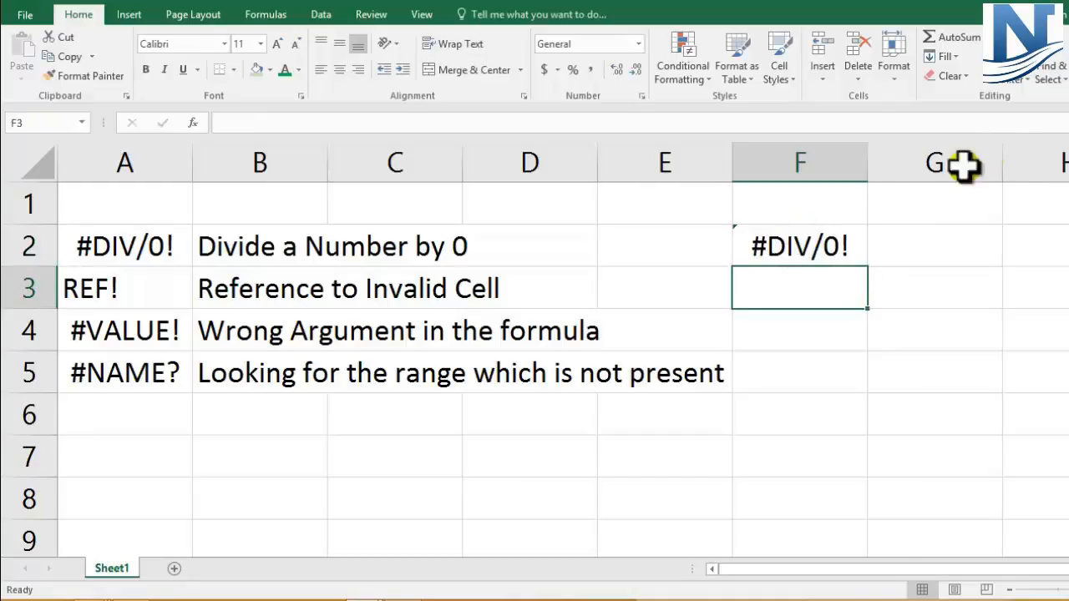
click(817, 245)
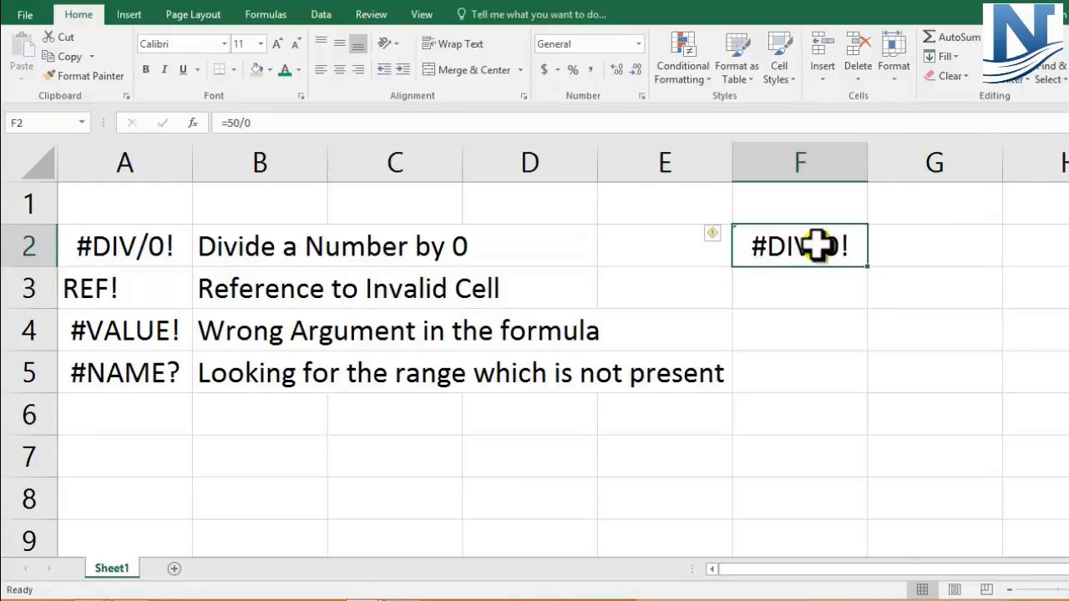
click(21, 246)
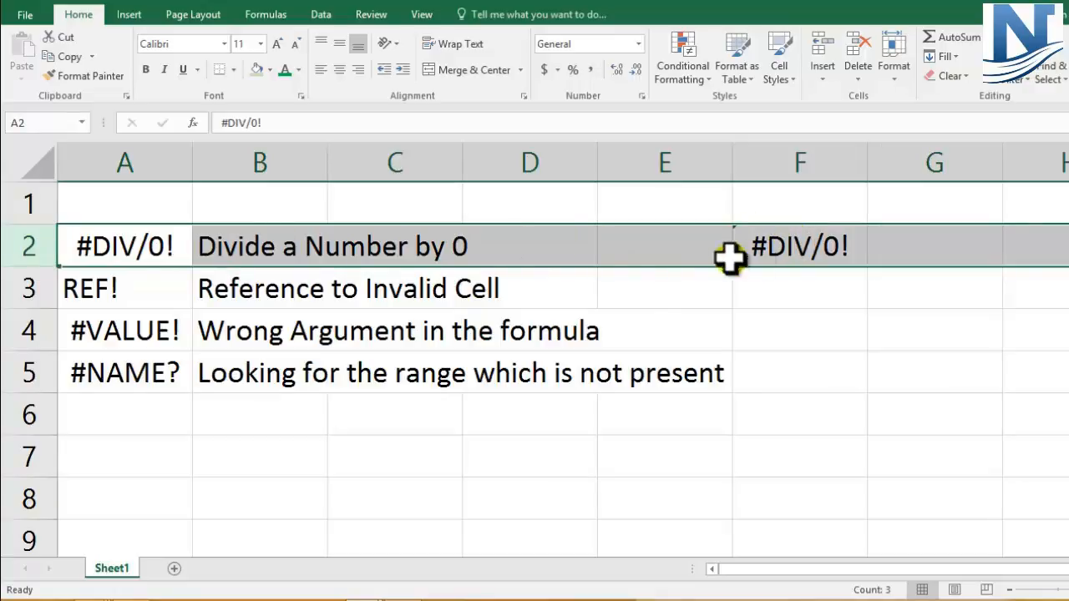
Enter the number 50 in cell C7, below the list of error types, for the invalid reference example
click(25, 287)
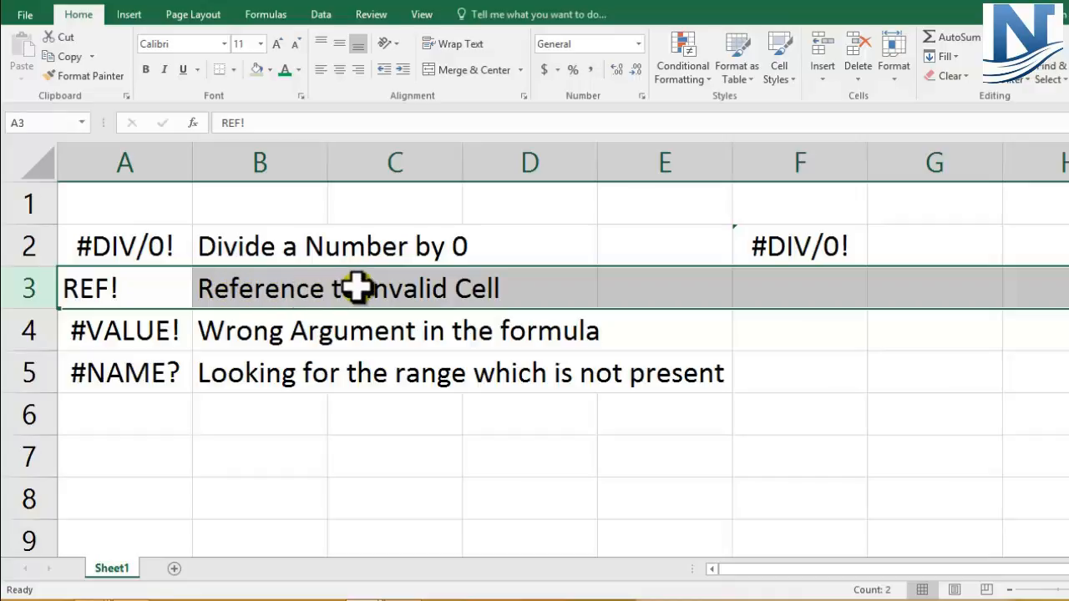
click(15, 292)
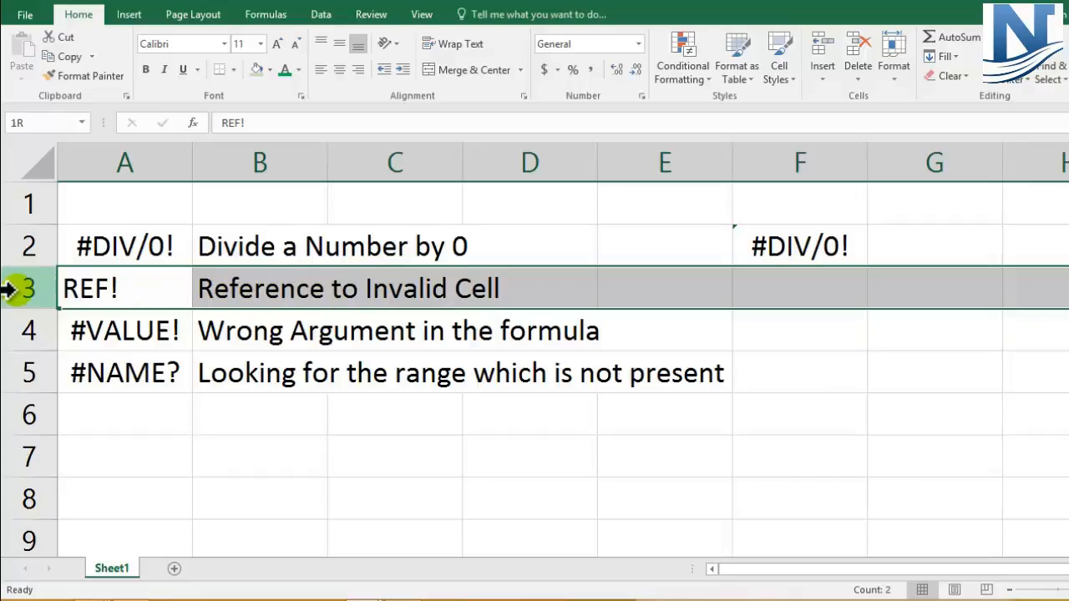
scroll(353, 432, down, 1)
click(361, 334)
double_click(362, 334)
text(50)
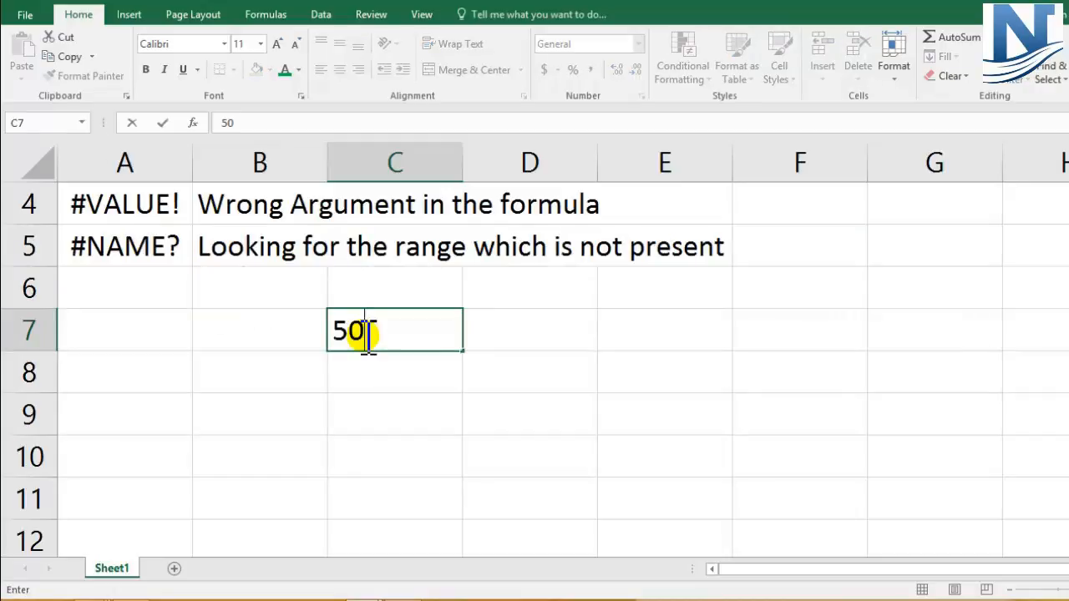
Enter the formula =C7 in cell E9 so that it references the number 50
click(613, 418)
double_click(614, 418)
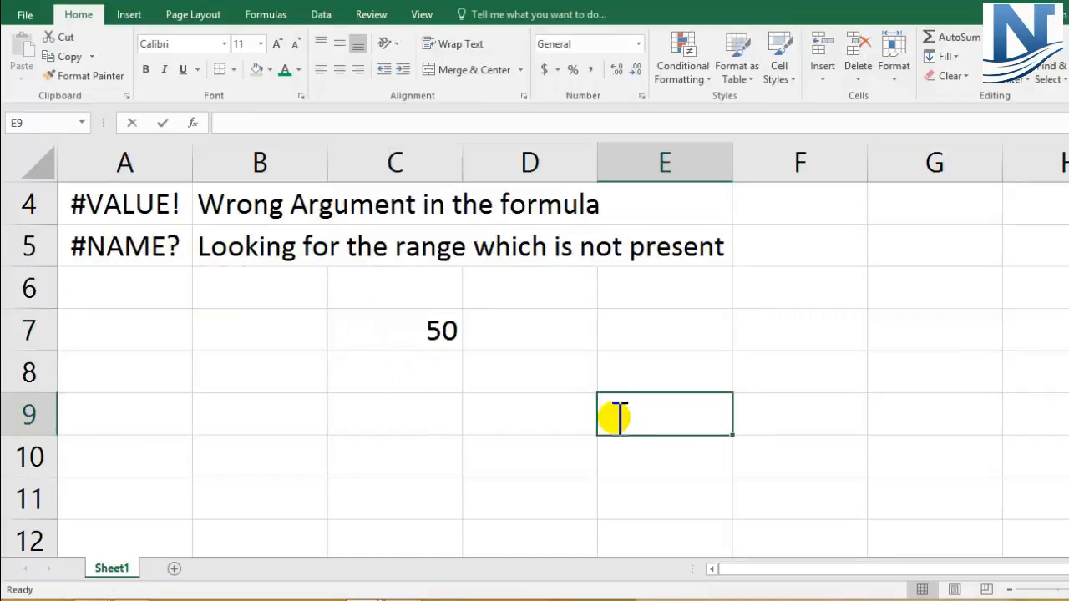
text(=)
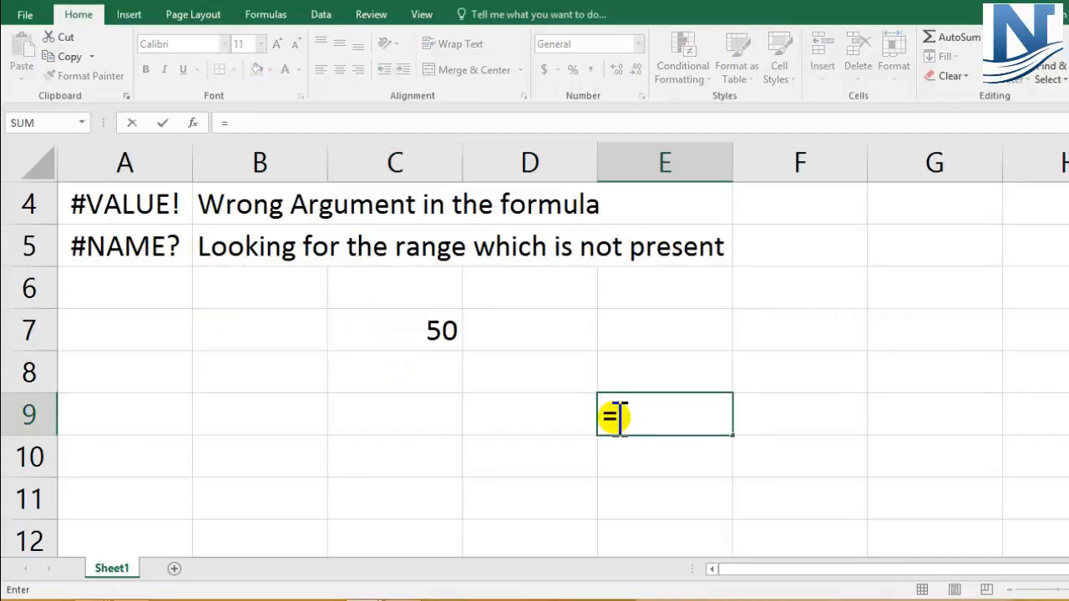
click(443, 335)
key(Return)
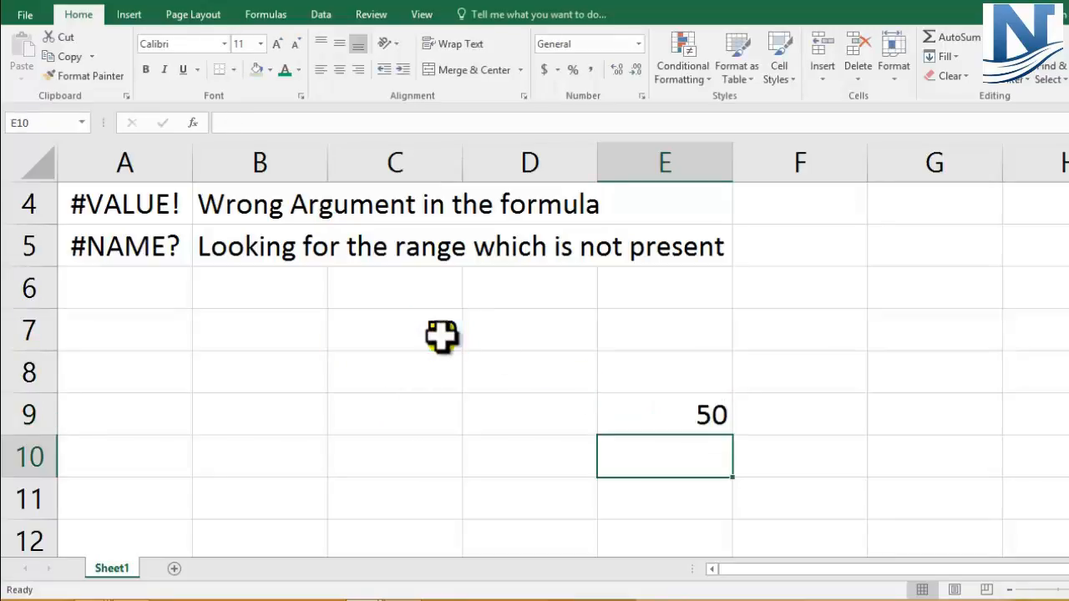
click(625, 409)
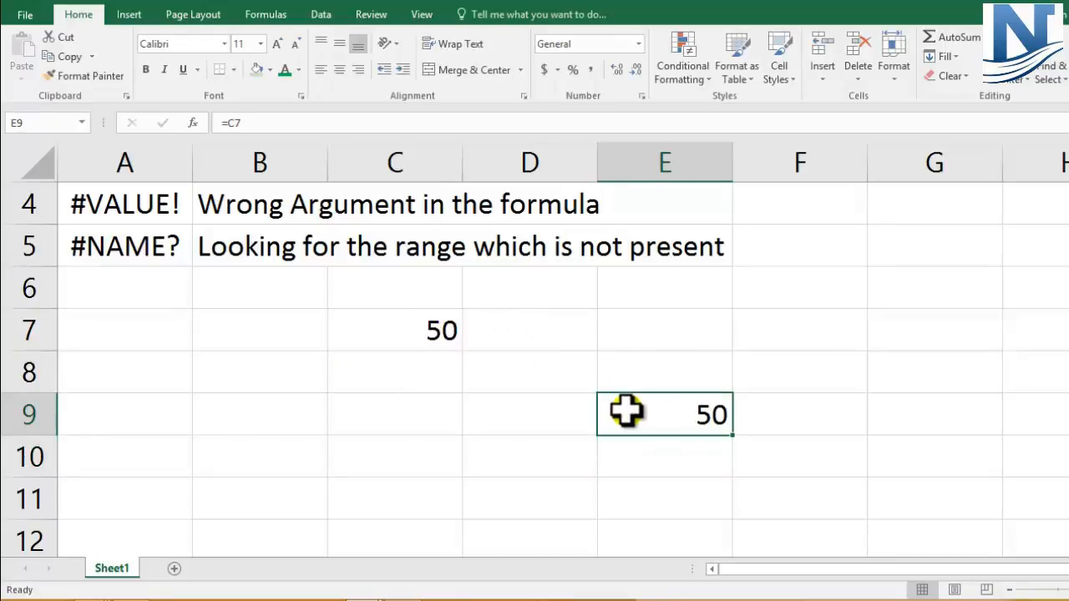
Delete the entire row 7 holding the referenced number and inspect the formula of the dependent cell in column E
click(31, 328)
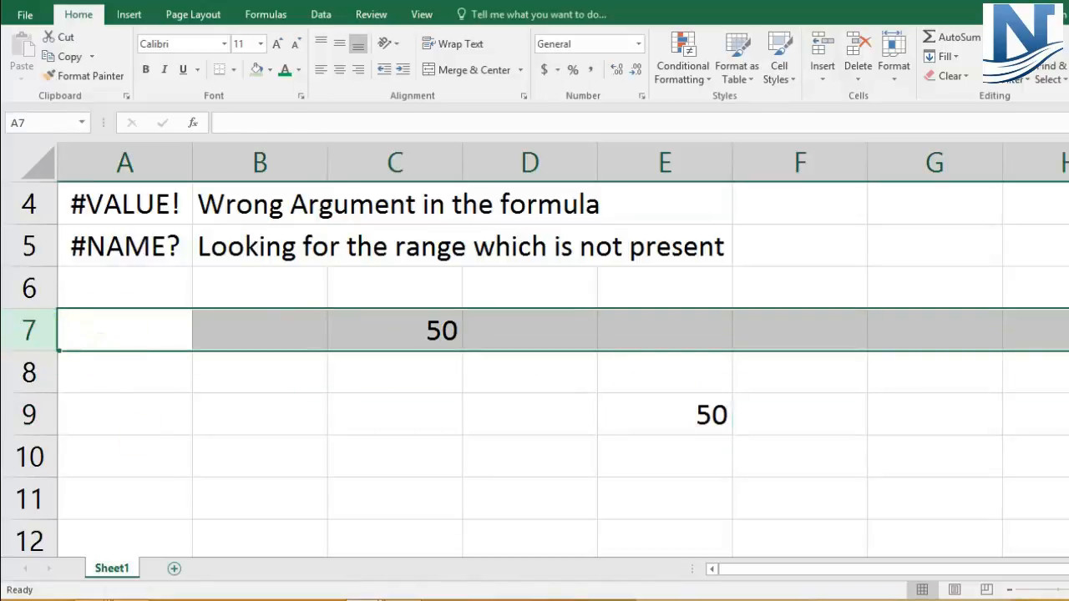
key(ctrl+minus)
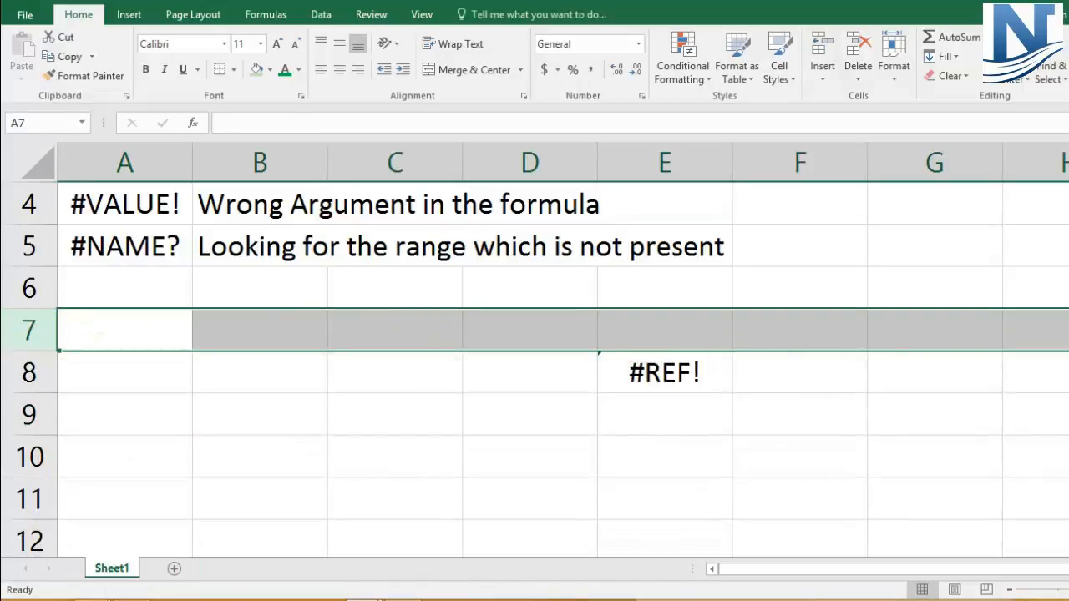
click(662, 378)
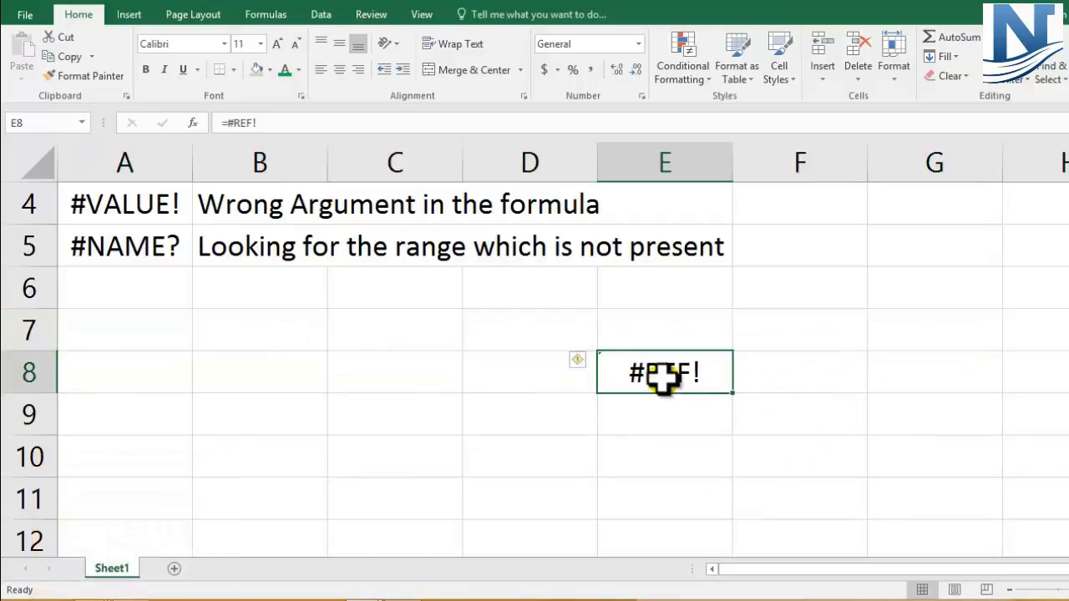
double_click(668, 387)
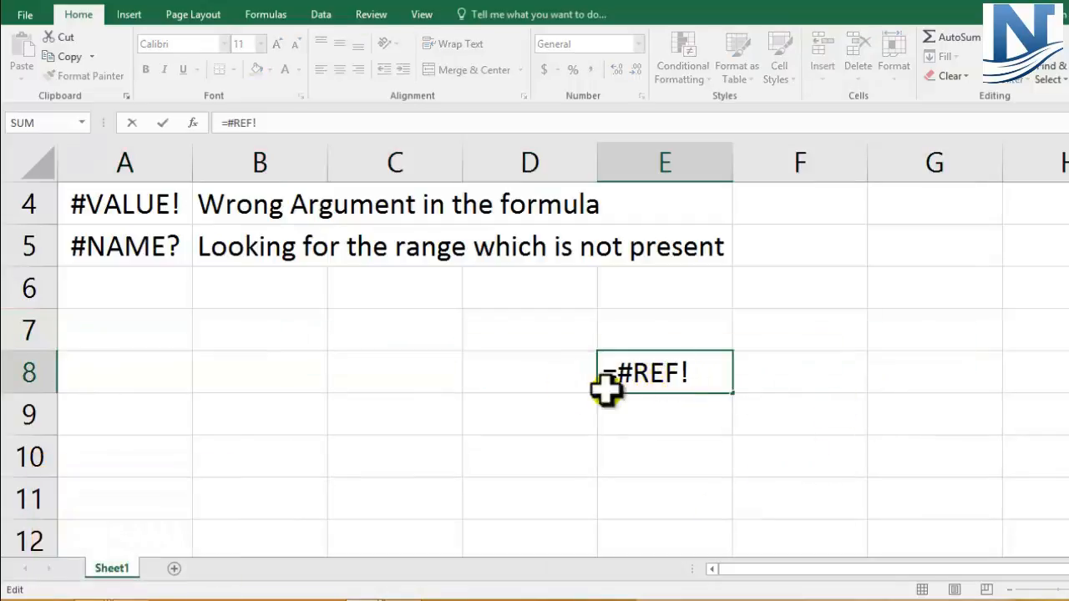
key(Escape)
scroll(624, 418, up, 1)
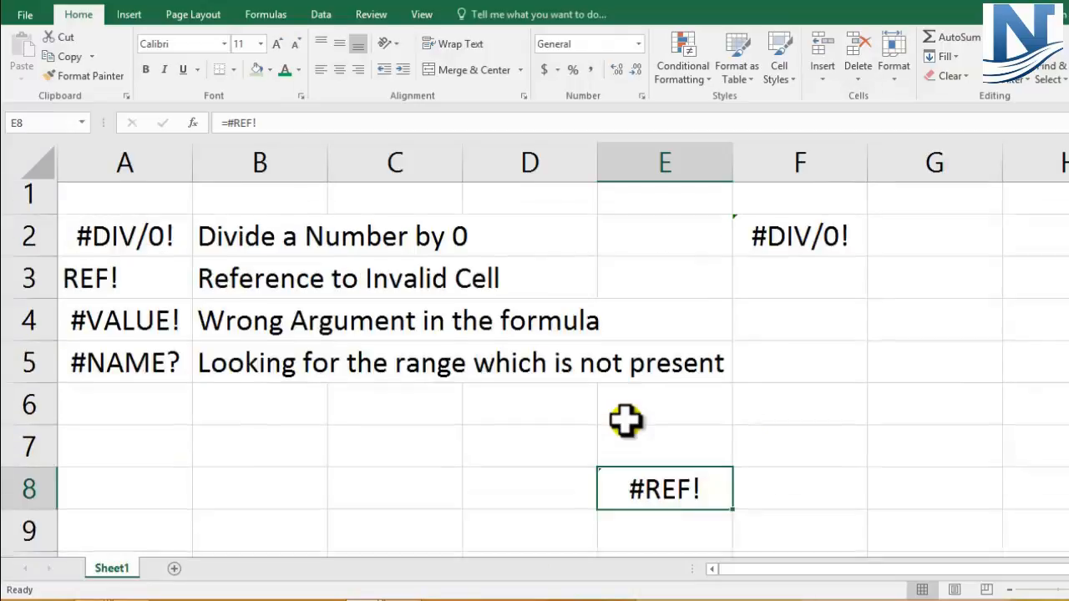
click(29, 289)
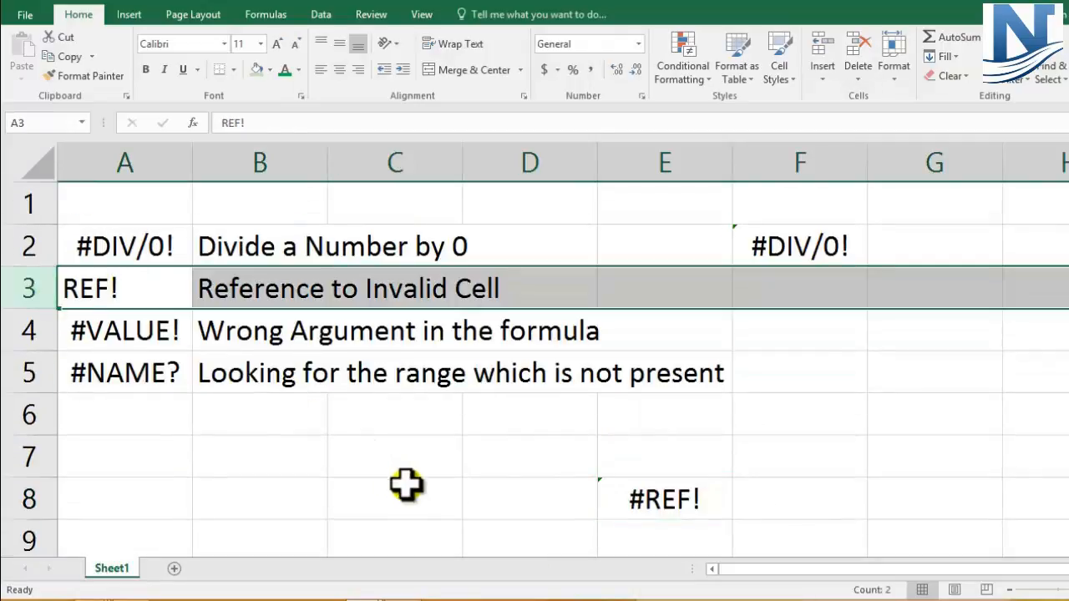
click(477, 460)
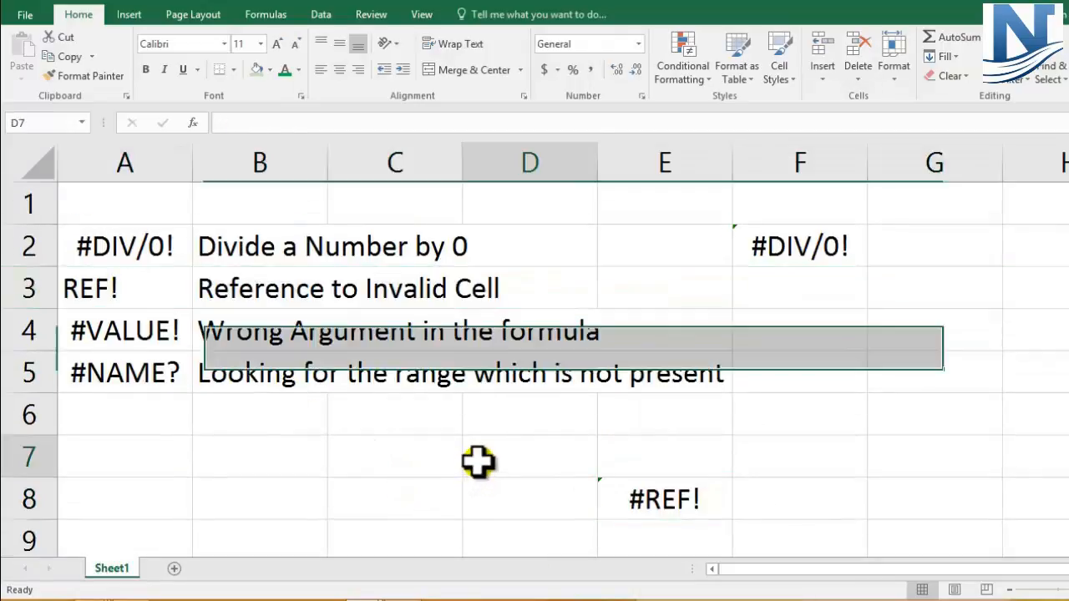
click(25, 289)
Enter the numbers 20 in cell G4 and 60 in cell G5 for the #VALUE! example
click(116, 334)
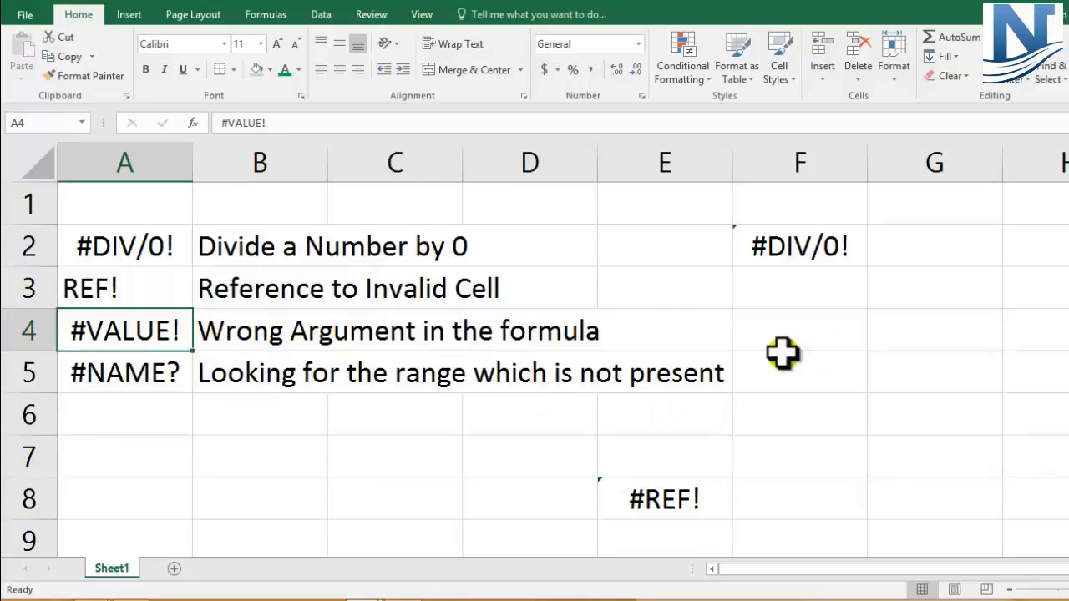
click(884, 332)
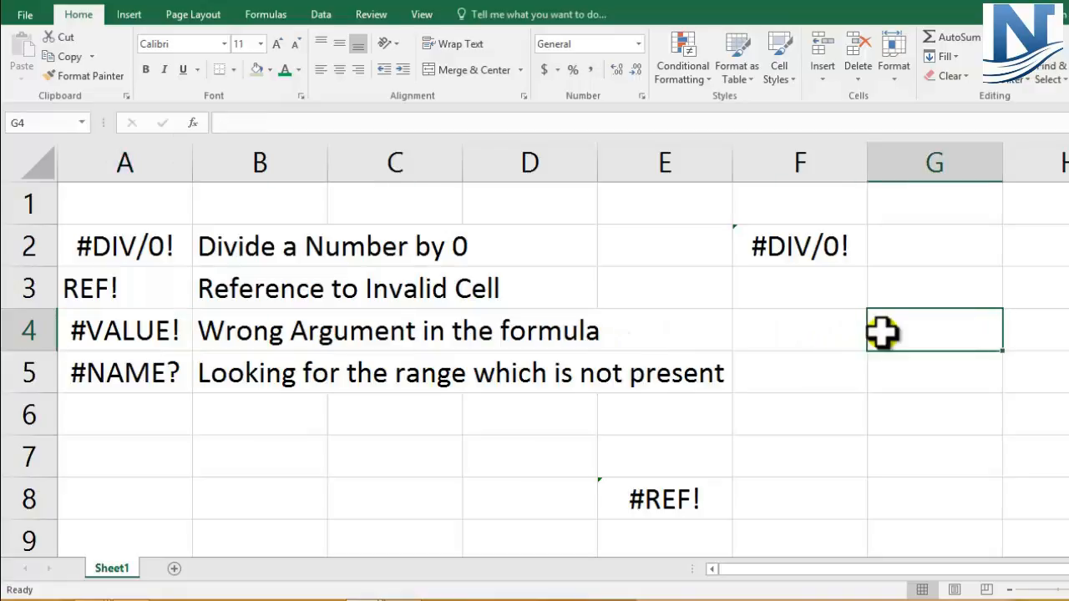
text(20)
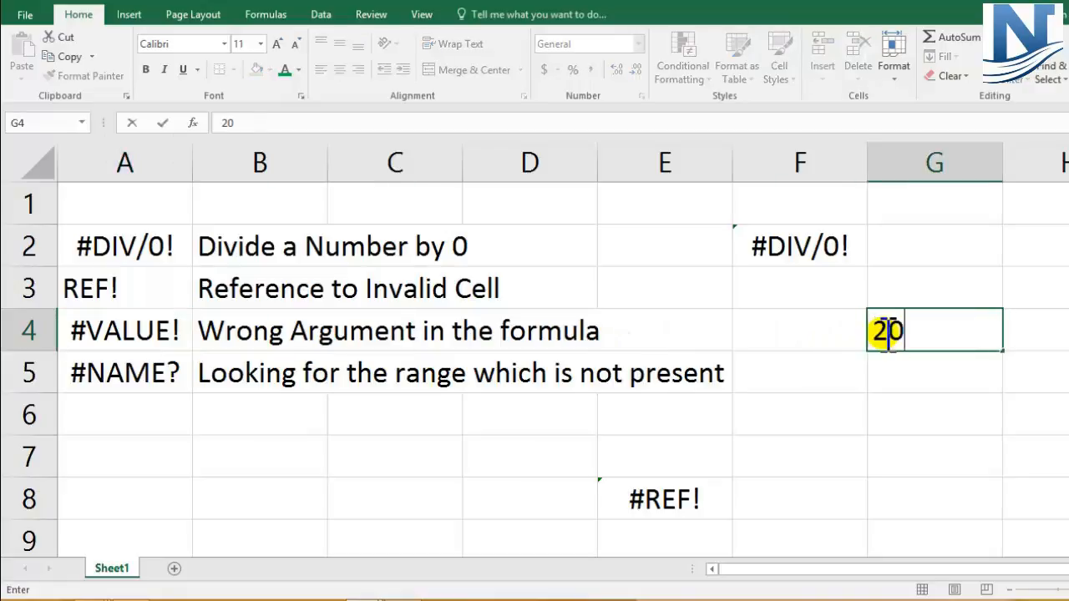
key(Return)
text(60)
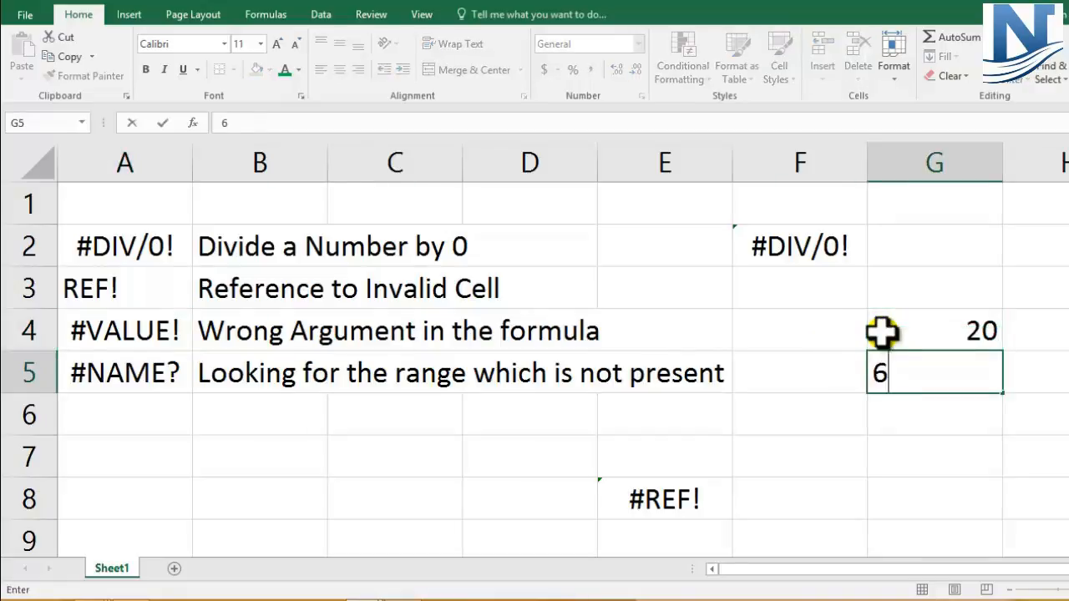
click(906, 428)
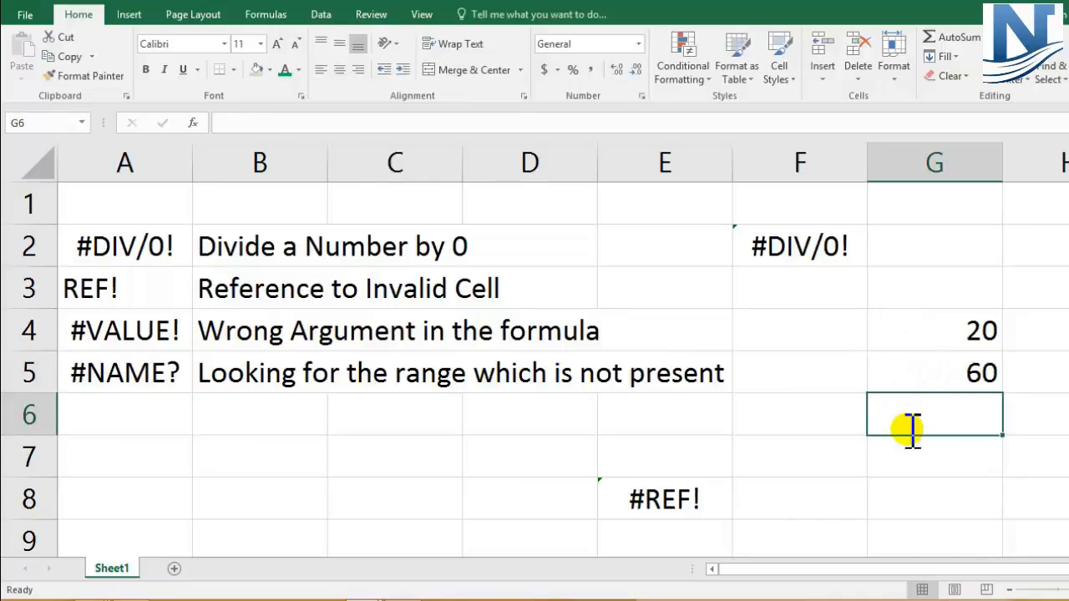
Enter the formula =G4+G5+B3 in cell G6, adding the two numbers and the text cell B3
text(=)
click(947, 331)
text(+)
click(975, 370)
text(+)
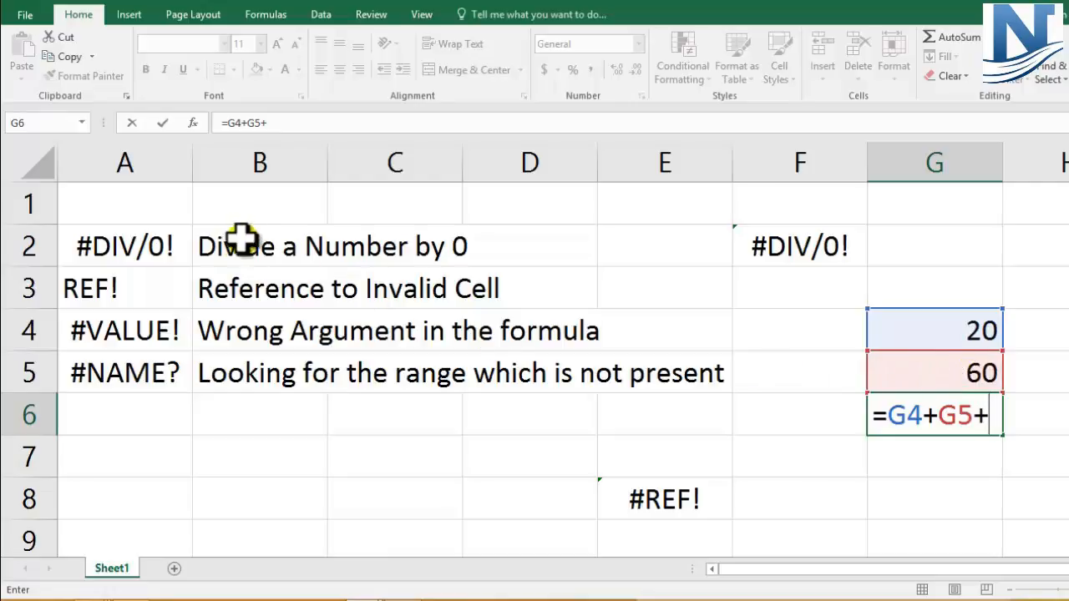
click(244, 286)
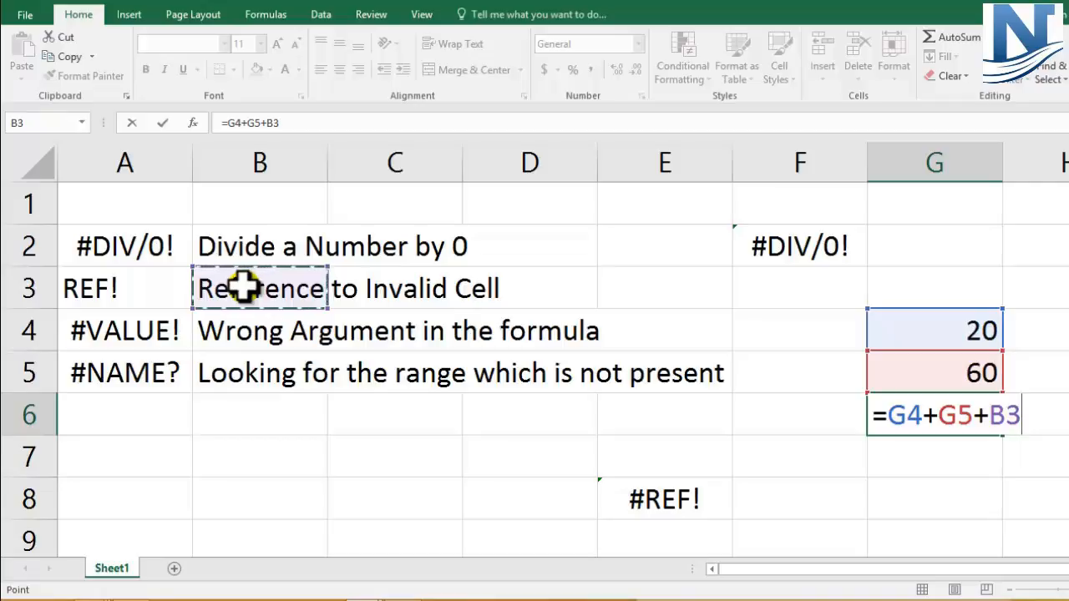
key(Return)
click(955, 415)
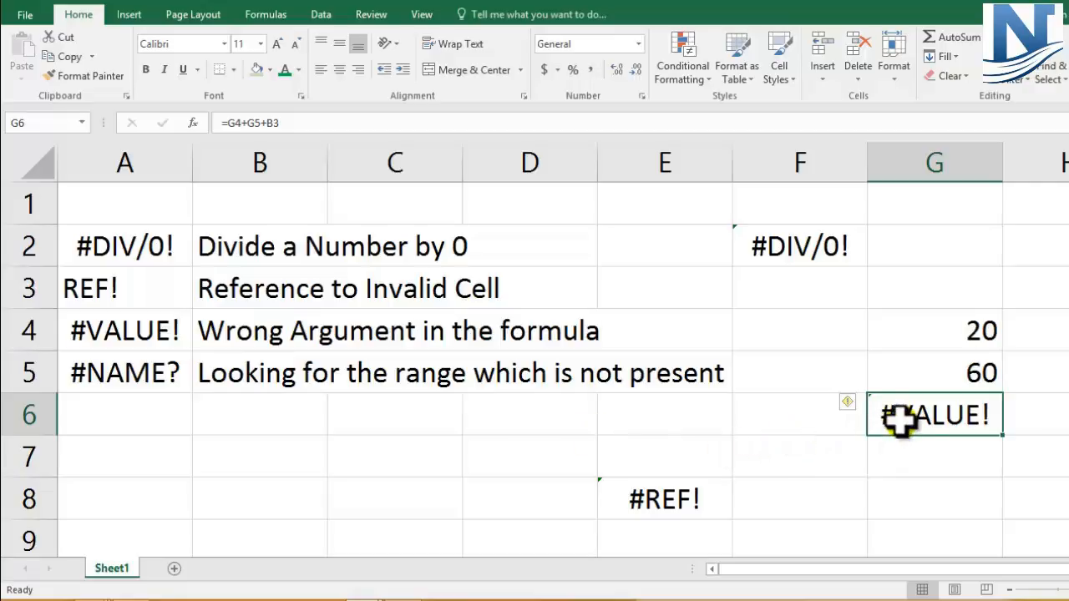
Remove the text cell reference from the formula in G6 so that it reads =G4+G5
click(298, 123)
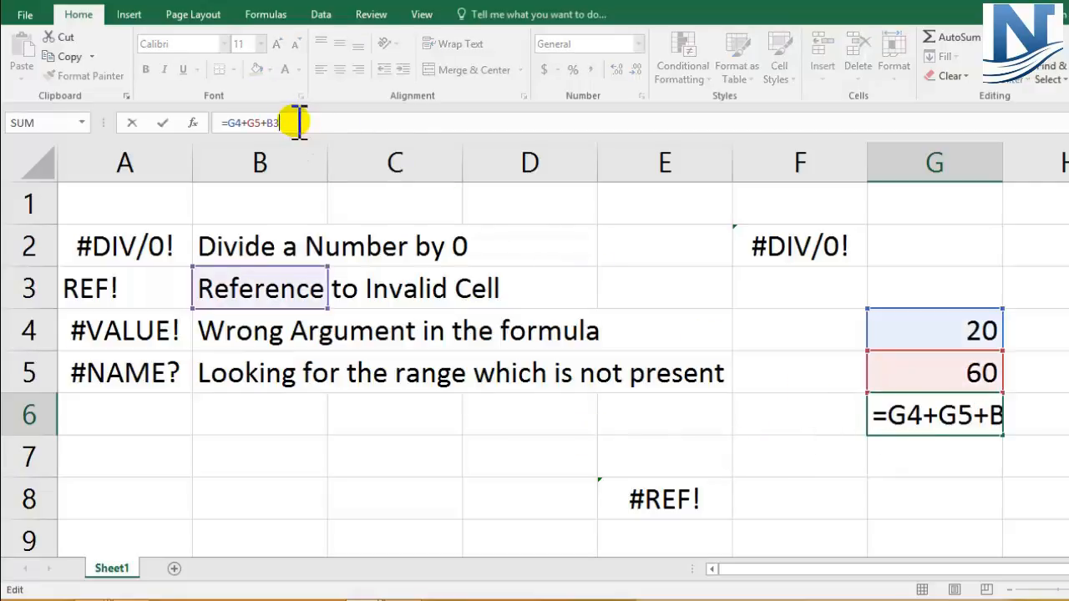
key(BackSpace)
key(BackSpace)
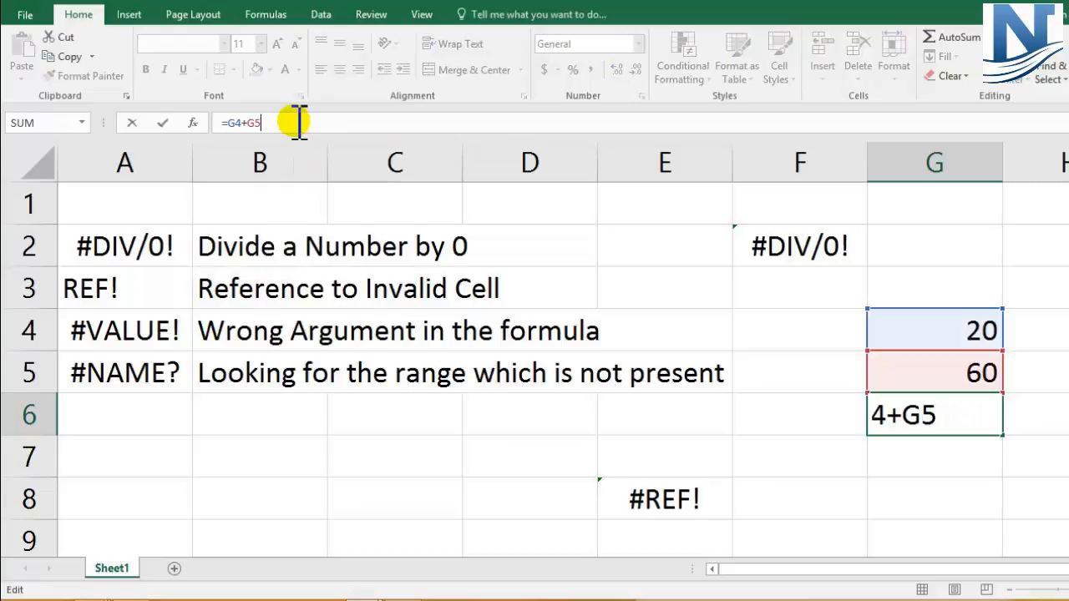
key(Return)
click(949, 416)
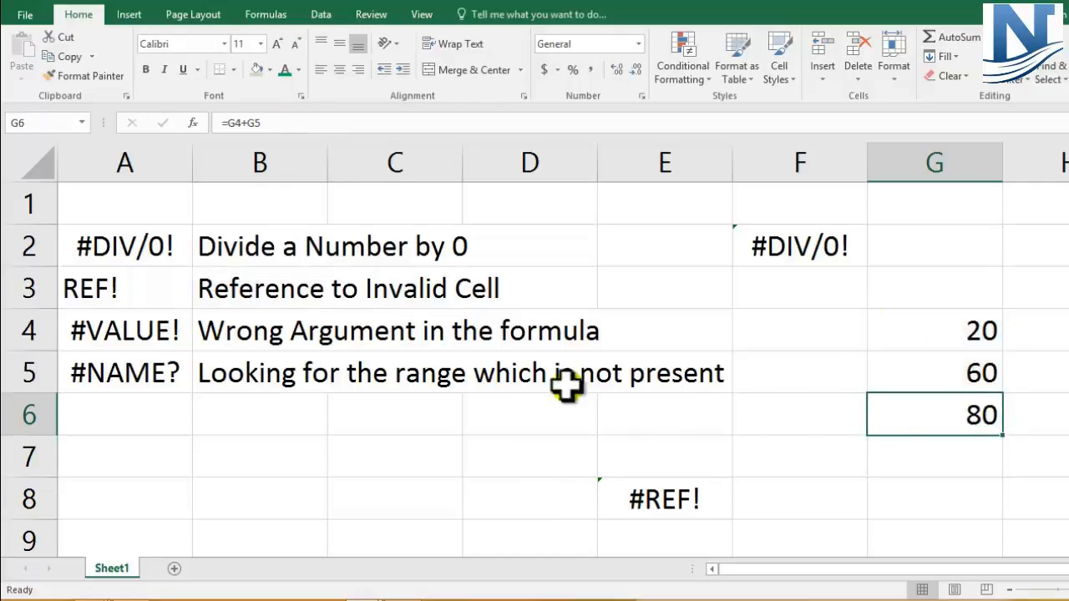
click(27, 332)
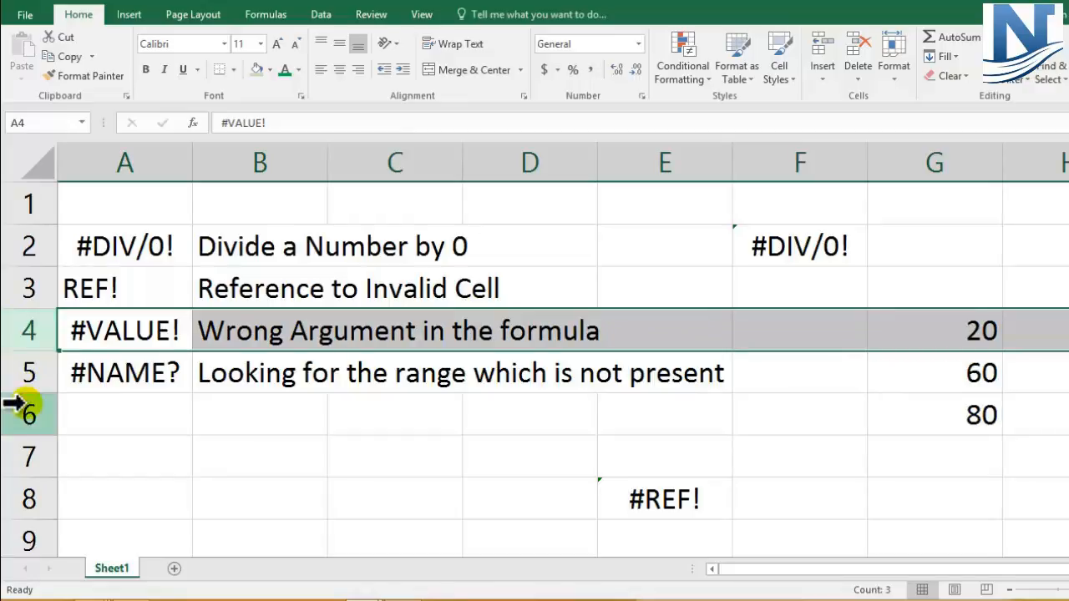
click(23, 373)
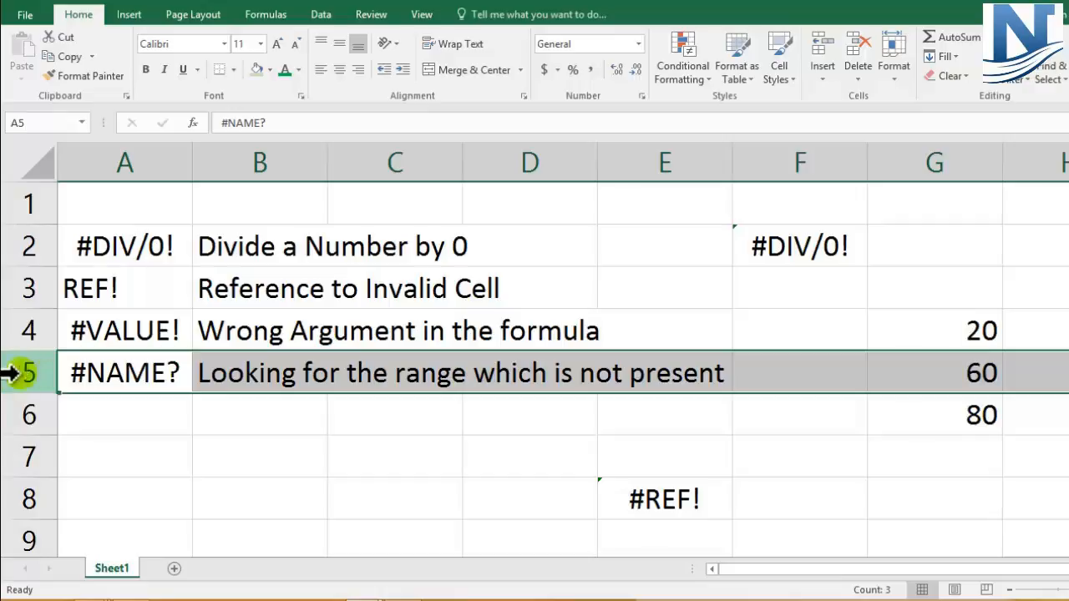
scroll(387, 458, down, 1)
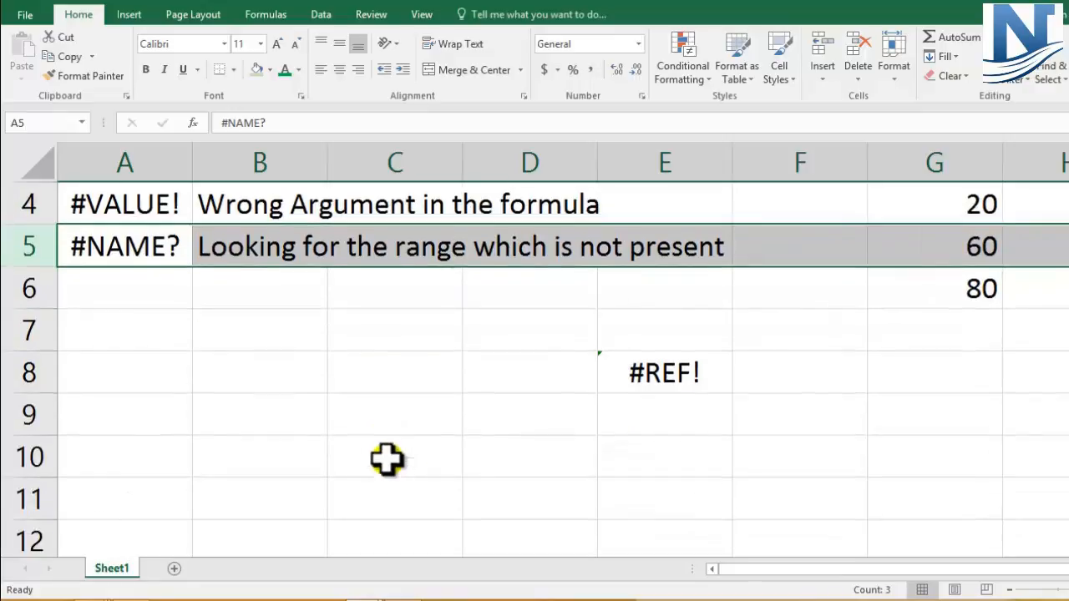
drag(348, 332, 370, 495)
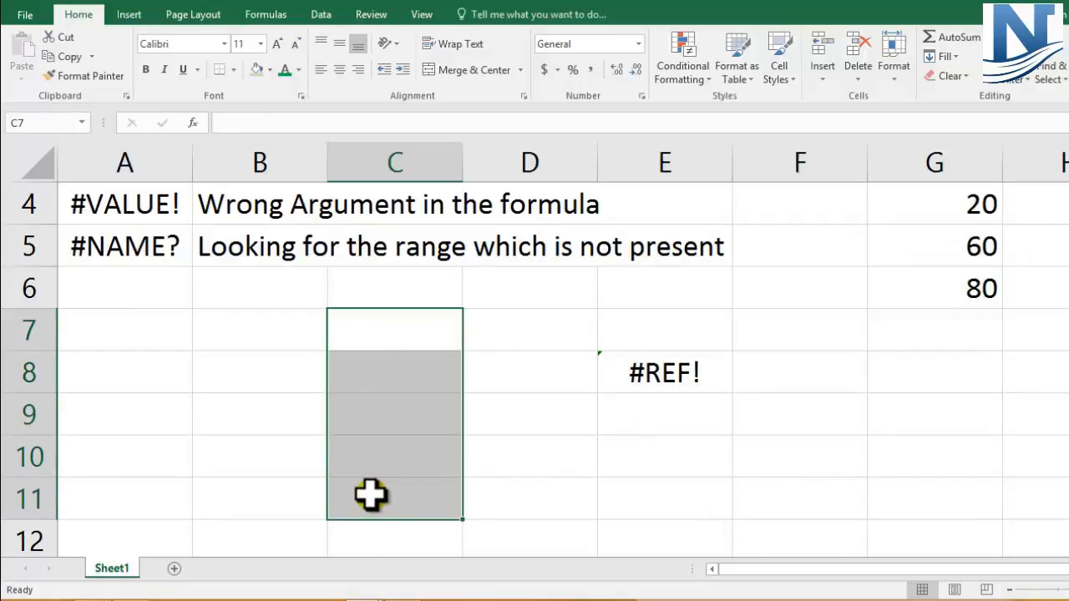
click(122, 256)
Begin a COUNTIF formula in cell C9 with the empty cells D6:D11 as its range
click(388, 410)
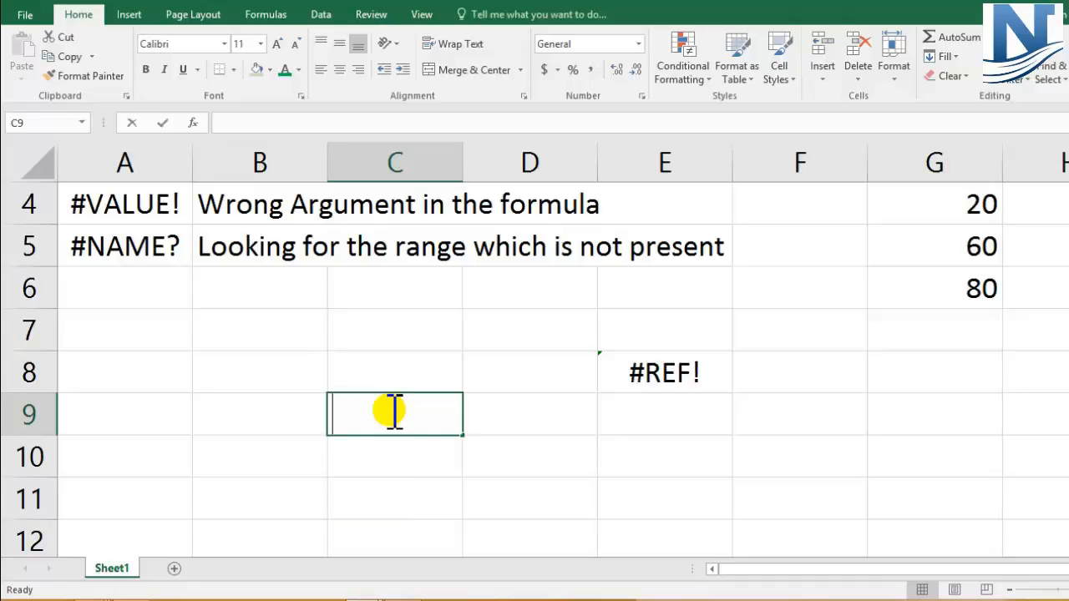
text(=couun)
key(BackSpace)
key(BackSpace)
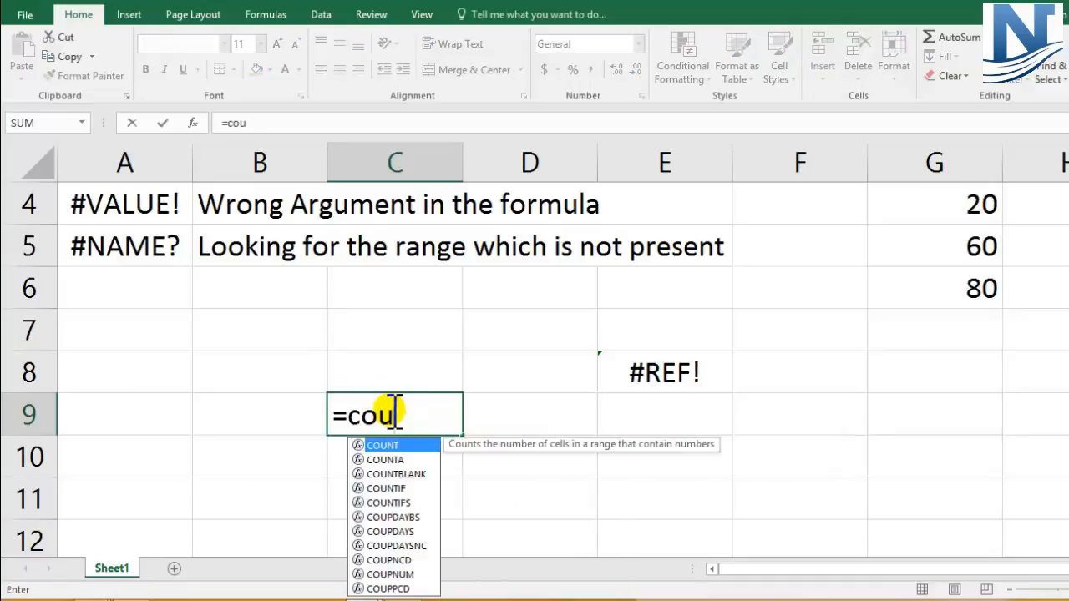
click(394, 490)
double_click(386, 488)
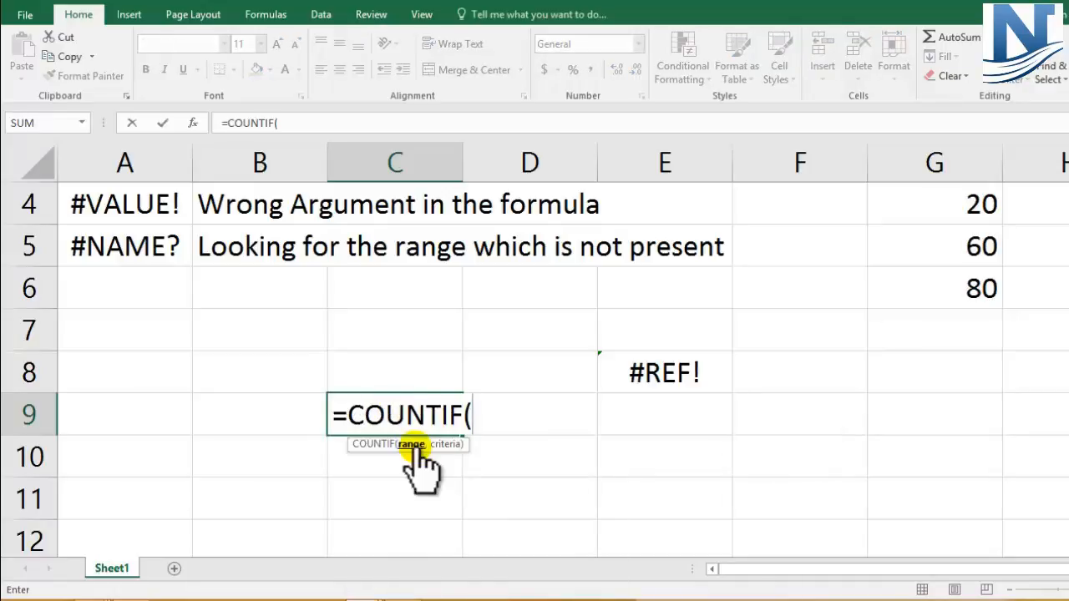
drag(539, 294, 529, 482)
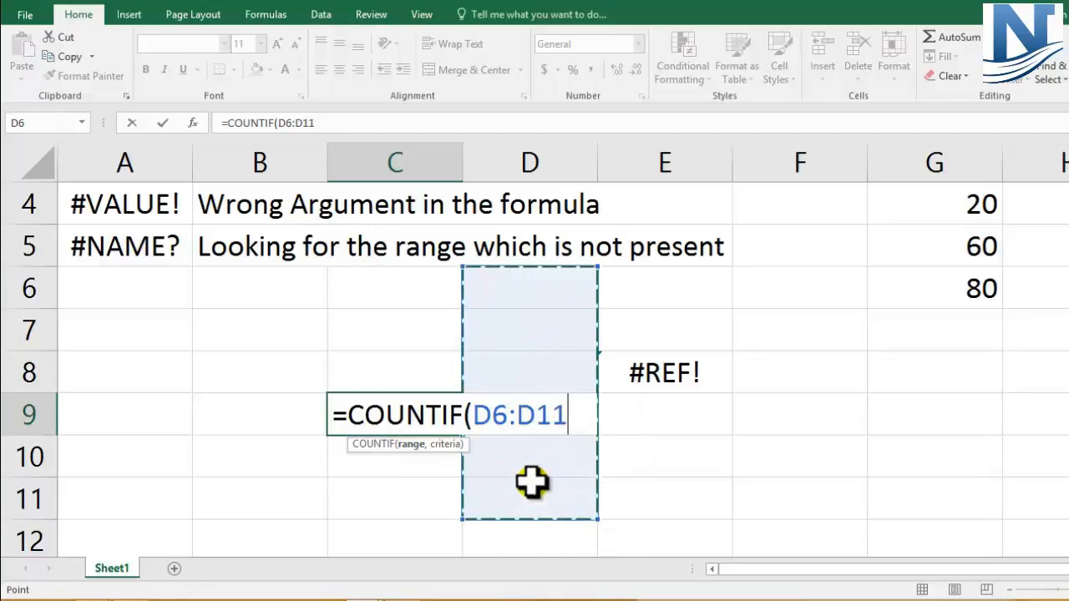
Replace the COUNTIF range with the undefined name abc and complete the formula in C9 as =COUNTIF(abc, 1)
drag(567, 415, 478, 422)
text(abc)
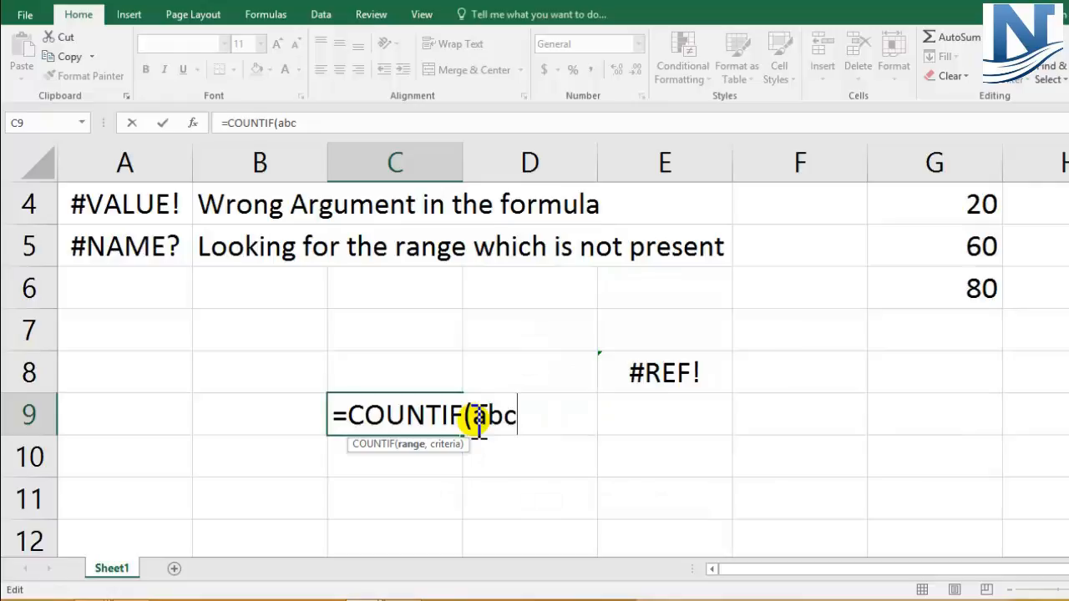
text(, 1)
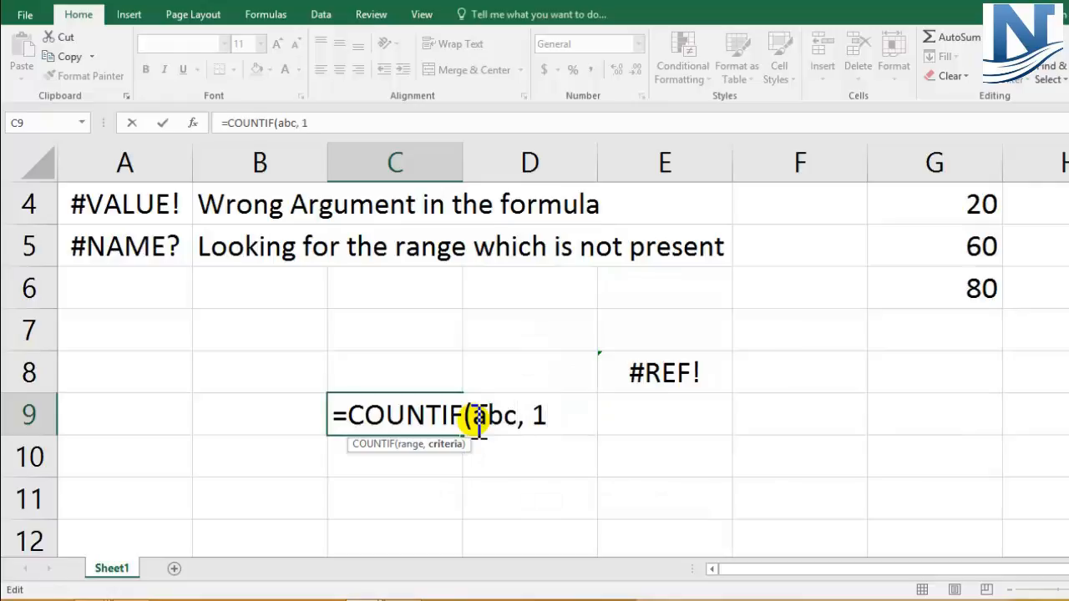
text())
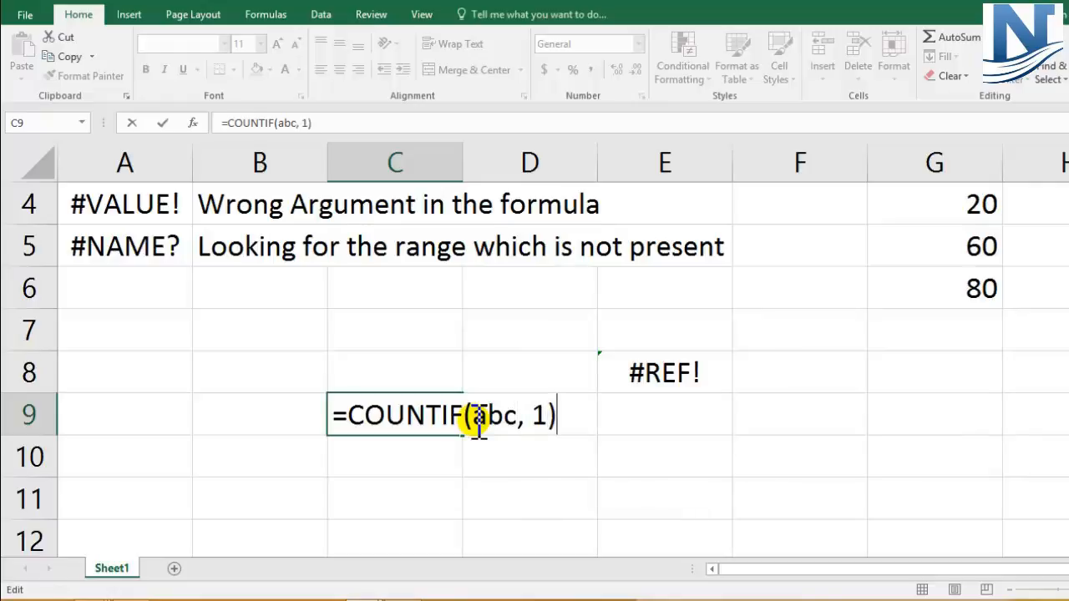
key(Return)
click(380, 420)
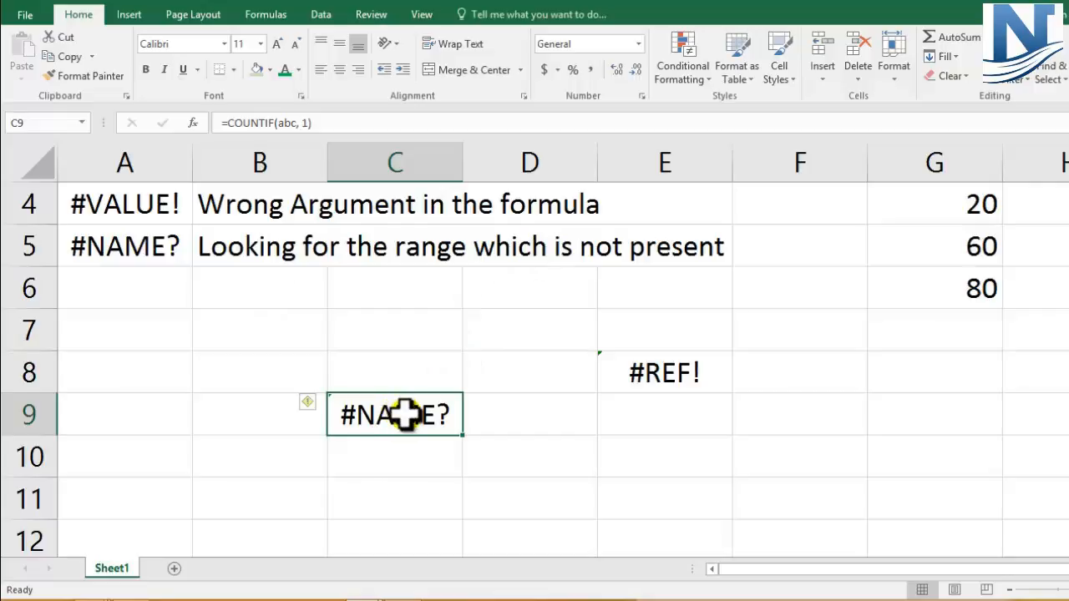
scroll(405, 415, up, 1)
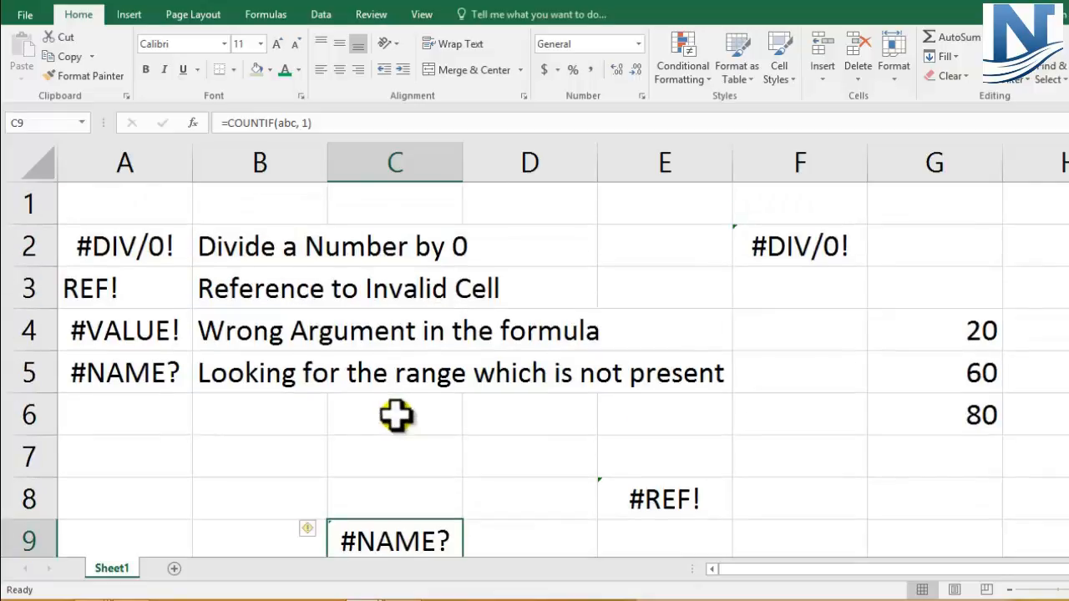
drag(145, 234, 141, 378)
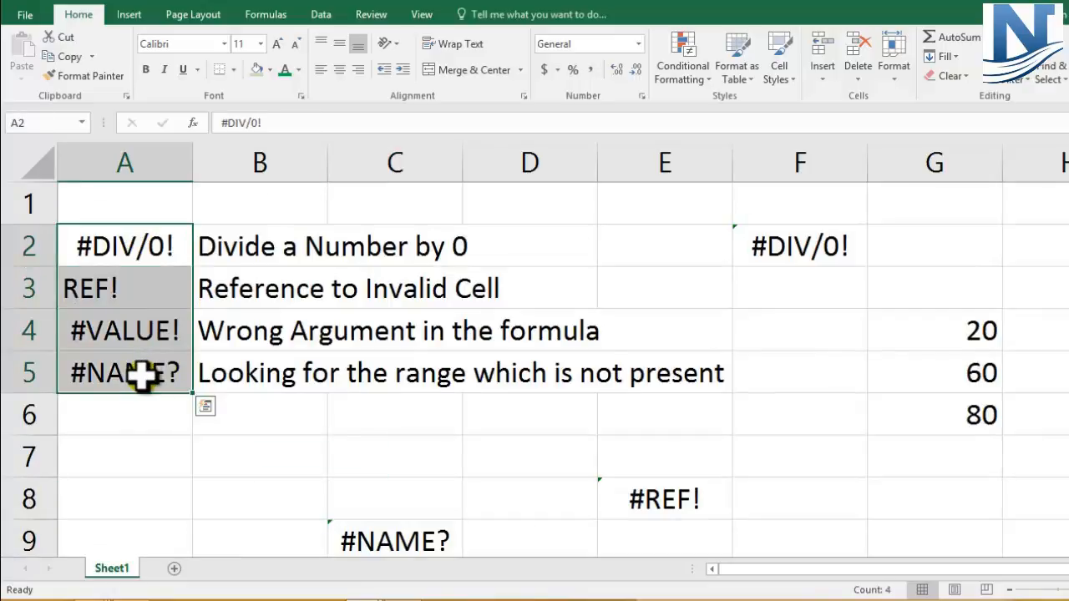
click(119, 285)
click(142, 329)
click(146, 361)
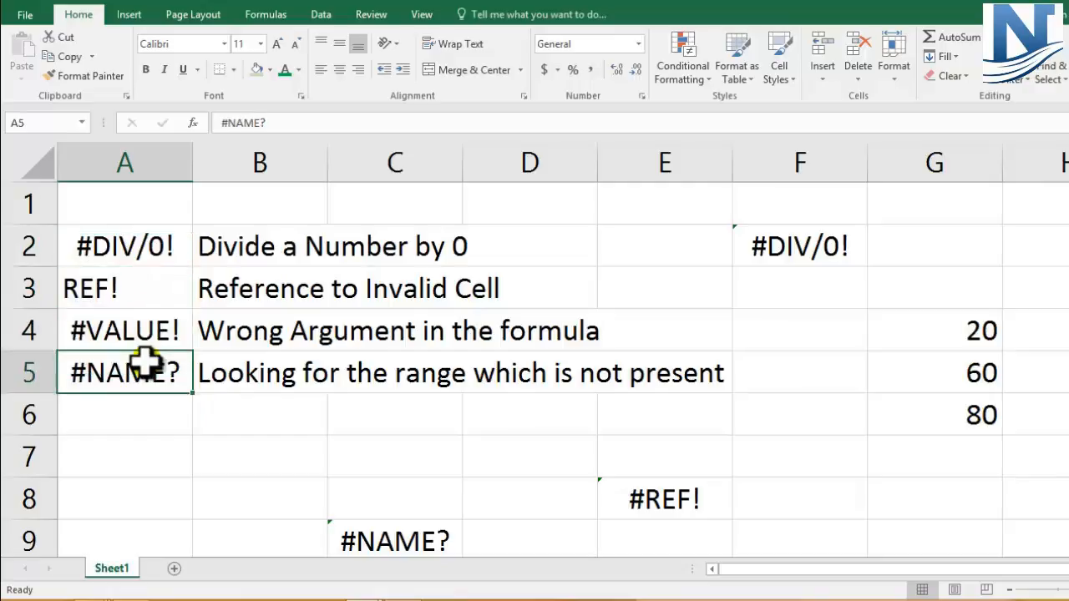